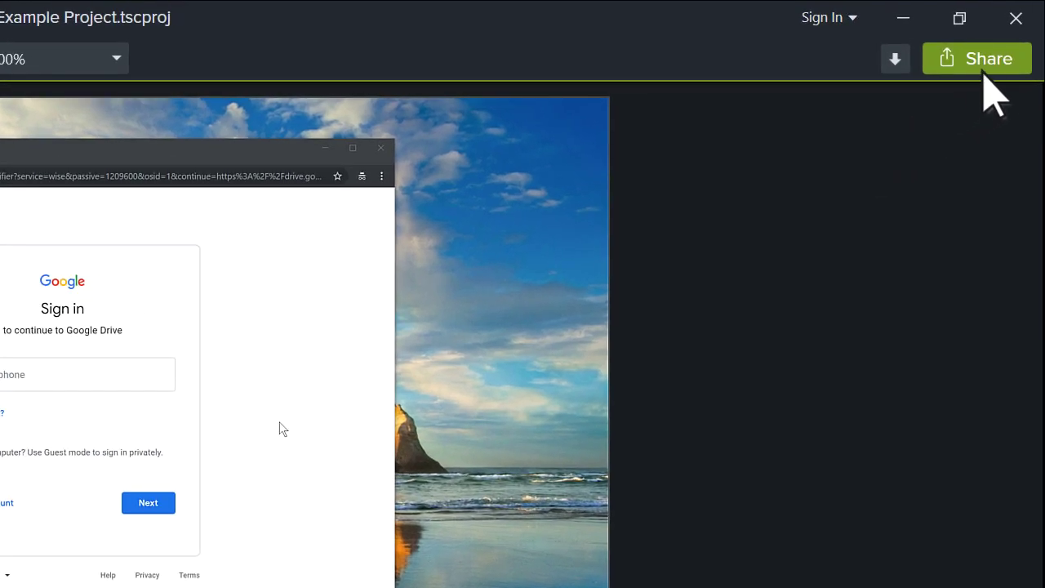
# - Show the Share menu's list of export destinations
pyautogui.click(997, 65)
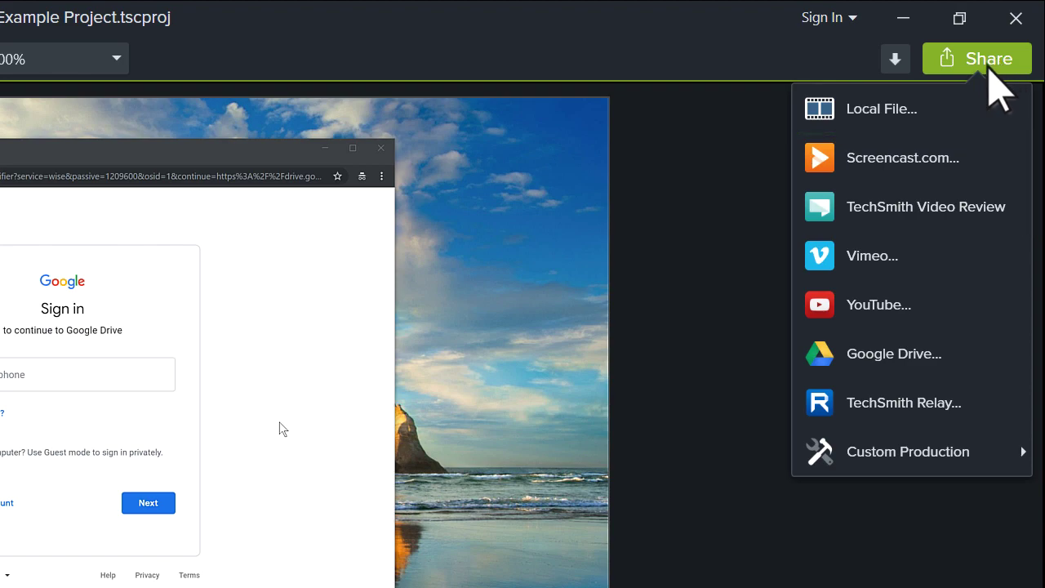
# - Start a Local File production with custom settings and MP4 - Smart Player format
pyautogui.click(882, 113)
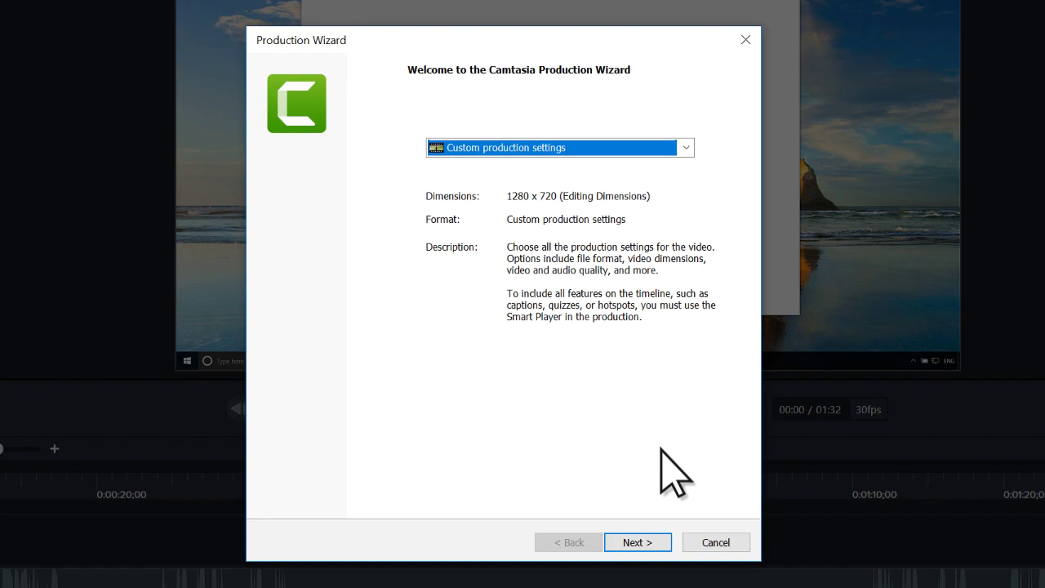
pyautogui.click(638, 542)
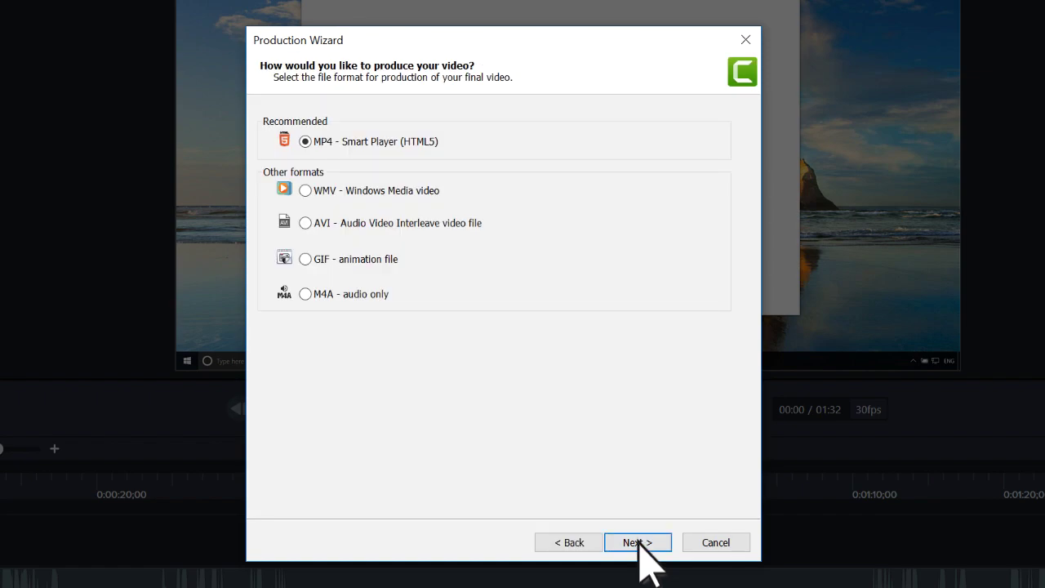
pyautogui.click(638, 542)
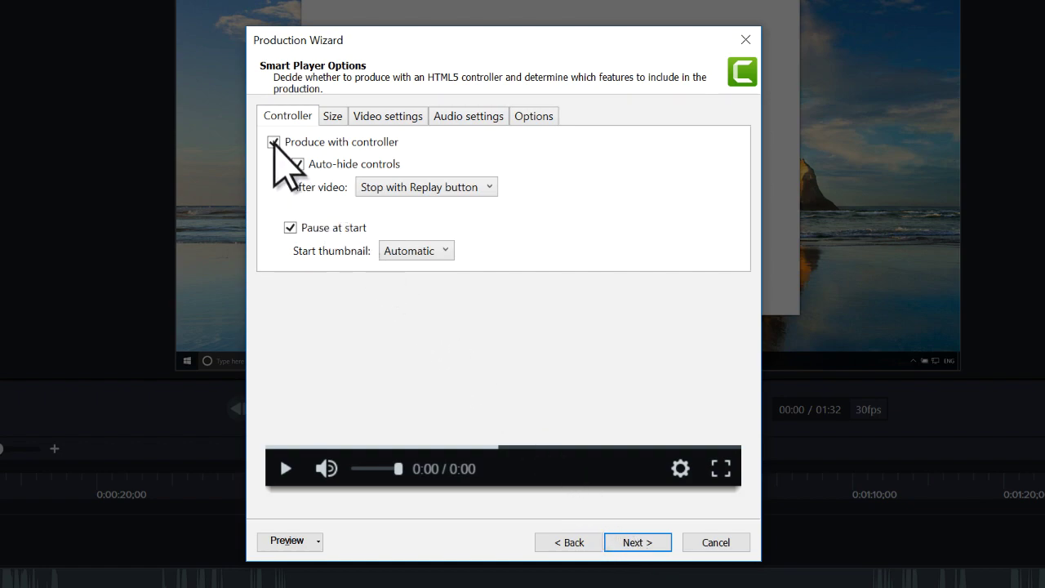
# - Turn off Produce with controller and raise video quality from 60% to 75%
pyautogui.click(273, 142)
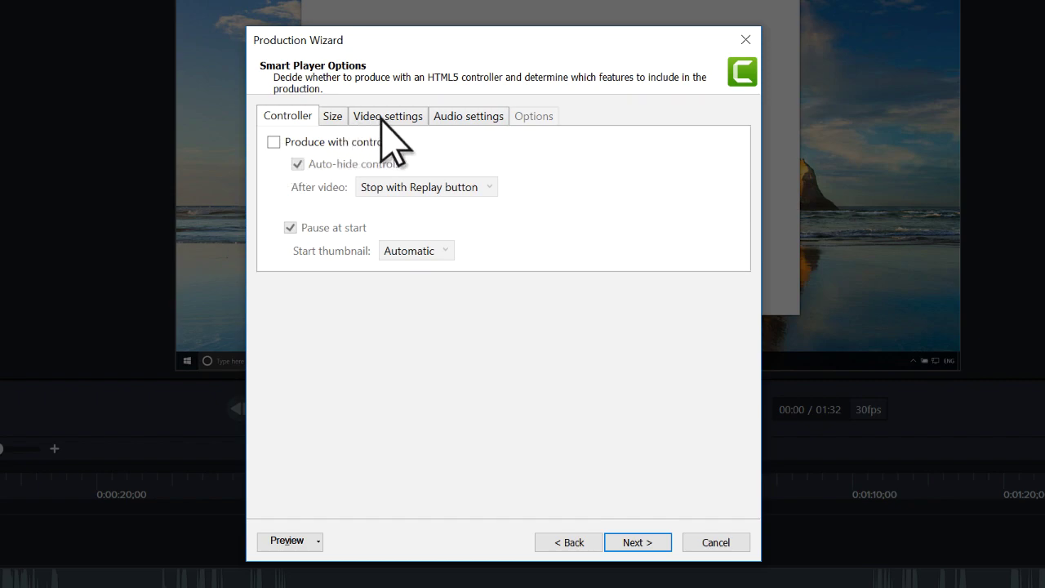
pyautogui.click(381, 117)
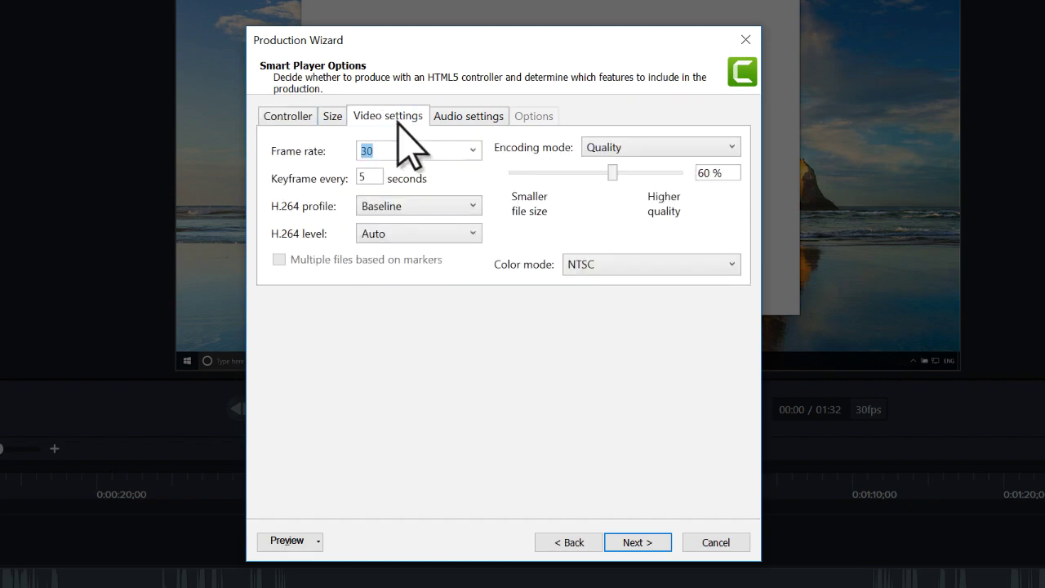
pyautogui.click(613, 174)
pyautogui.moveTo(614, 173); pyautogui.dragTo(639, 173)
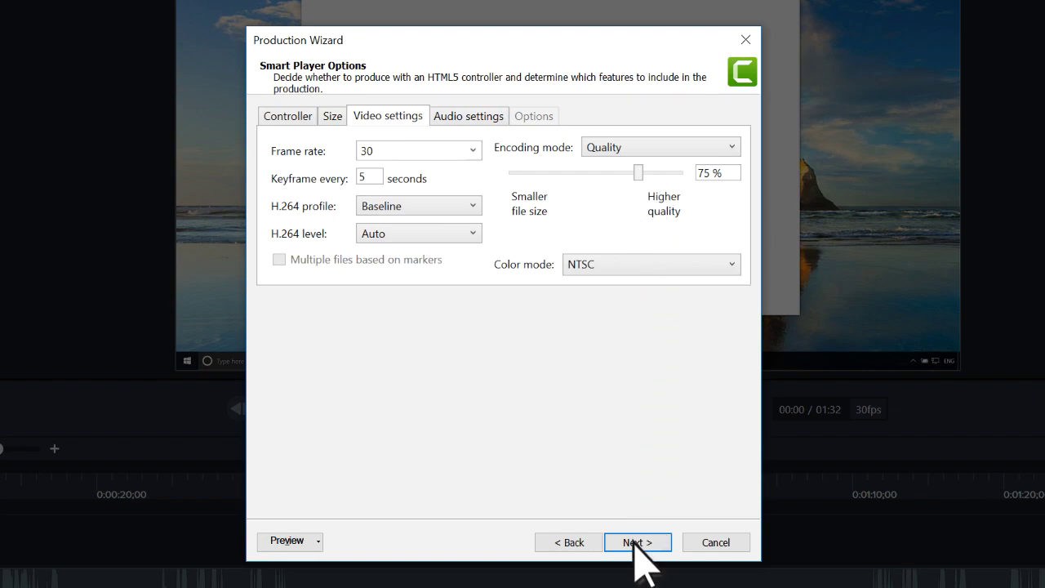
# - Accept the player options and advance to the output location page for the Now folder
pyautogui.click(636, 542)
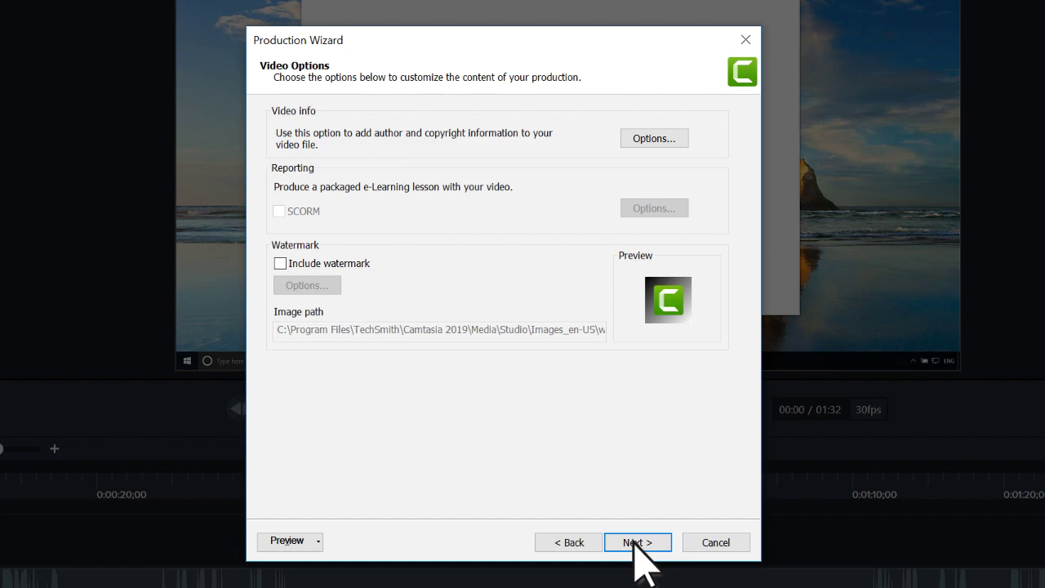
pyautogui.click(635, 543)
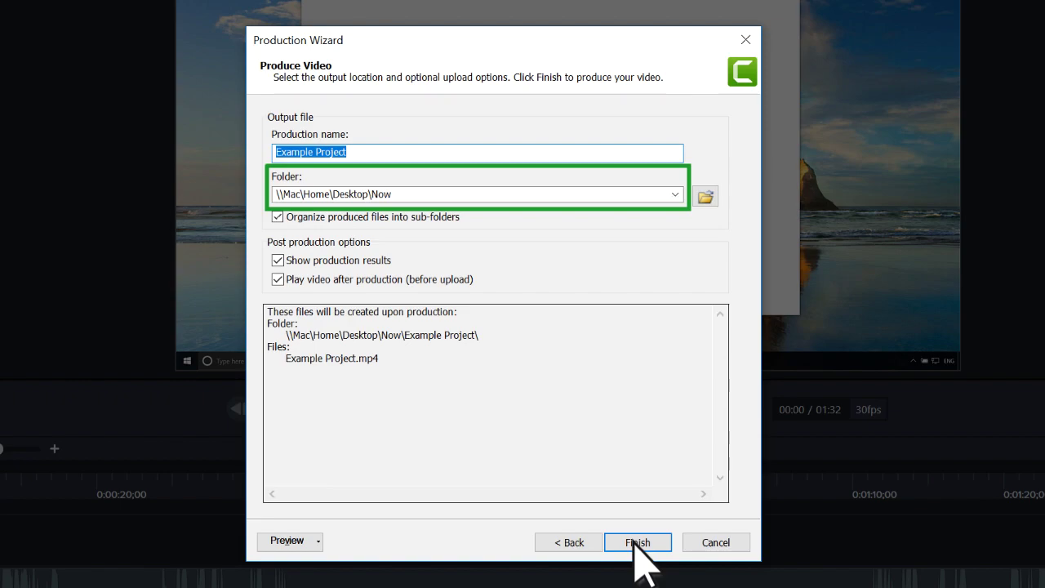
# - Render Example Project.mp4 into the Now folder, then close its Movies & TV playback
pyautogui.click(636, 543)
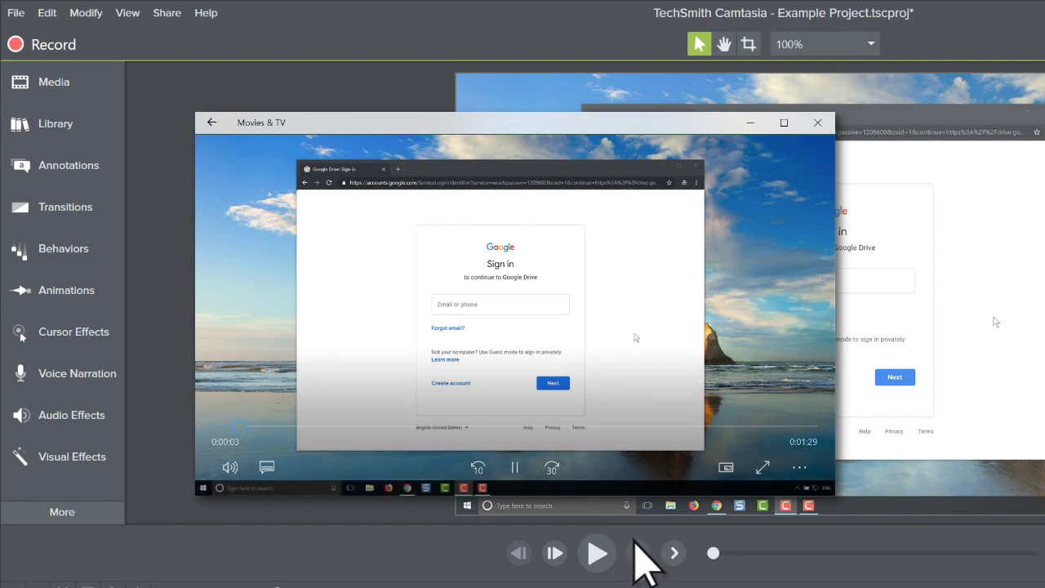
pyautogui.click(817, 123)
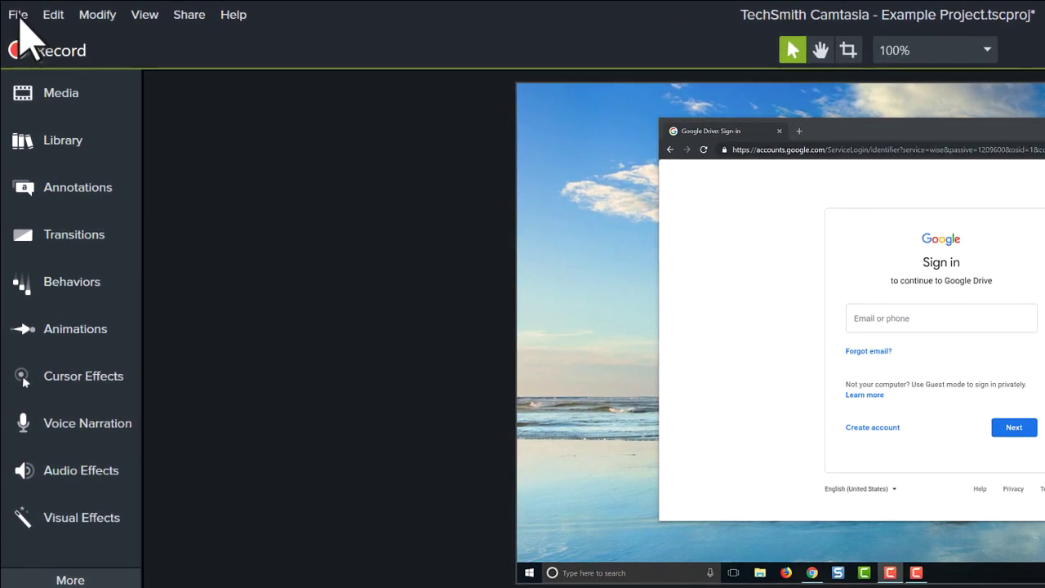
# - Show Camtasia's File menu commands
pyautogui.click(17, 14)
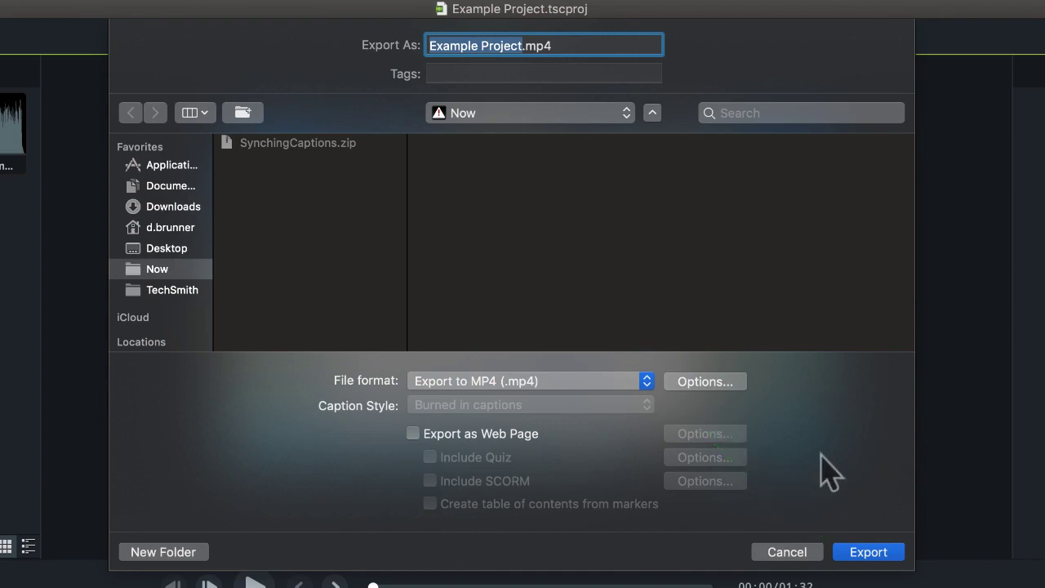
# - Export Example Project.mp4 as MP4 into the Now folder and reveal it in Finder
pyautogui.click(868, 554)
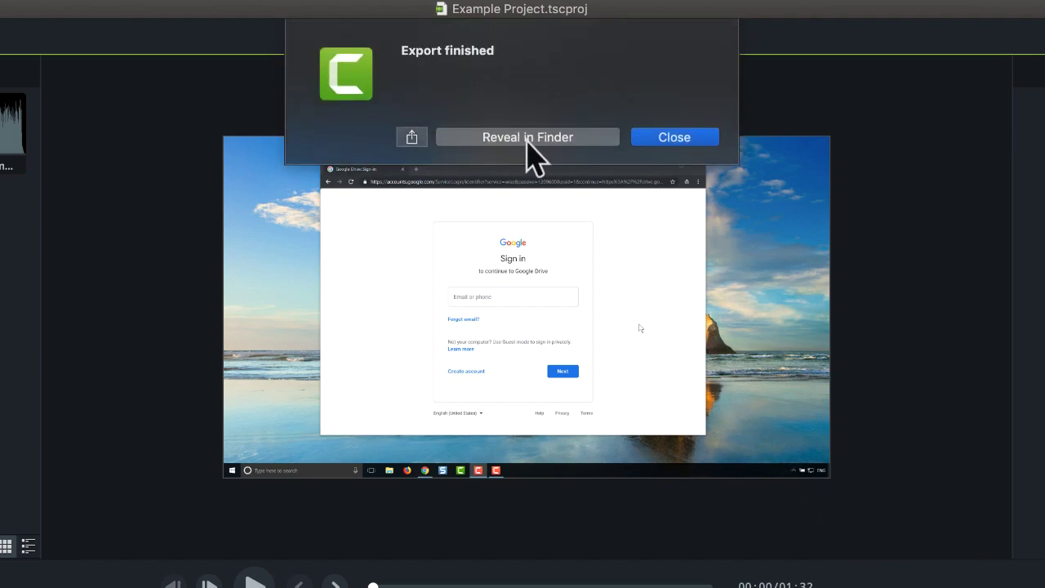
pyautogui.click(526, 138)
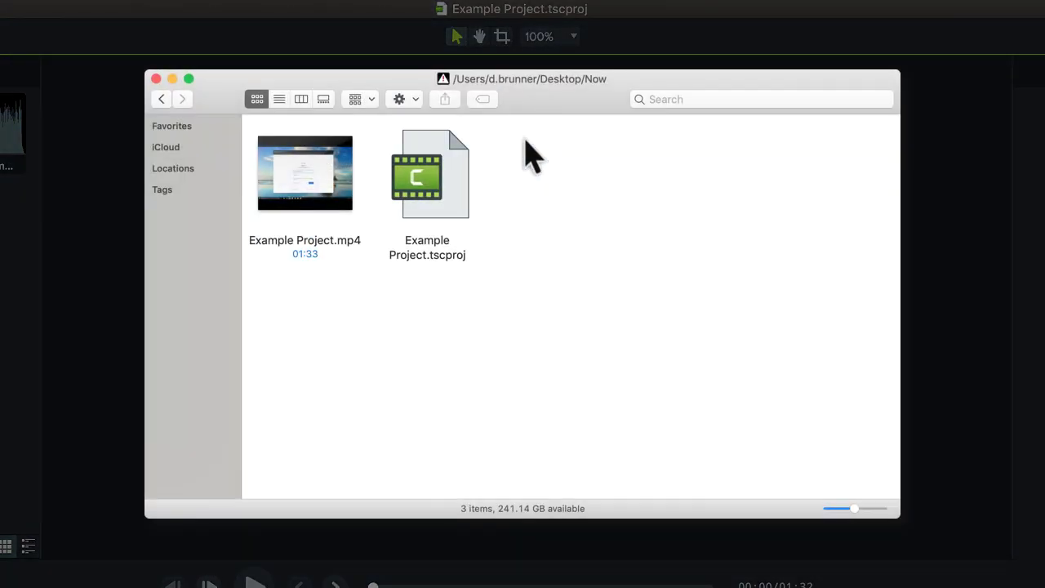